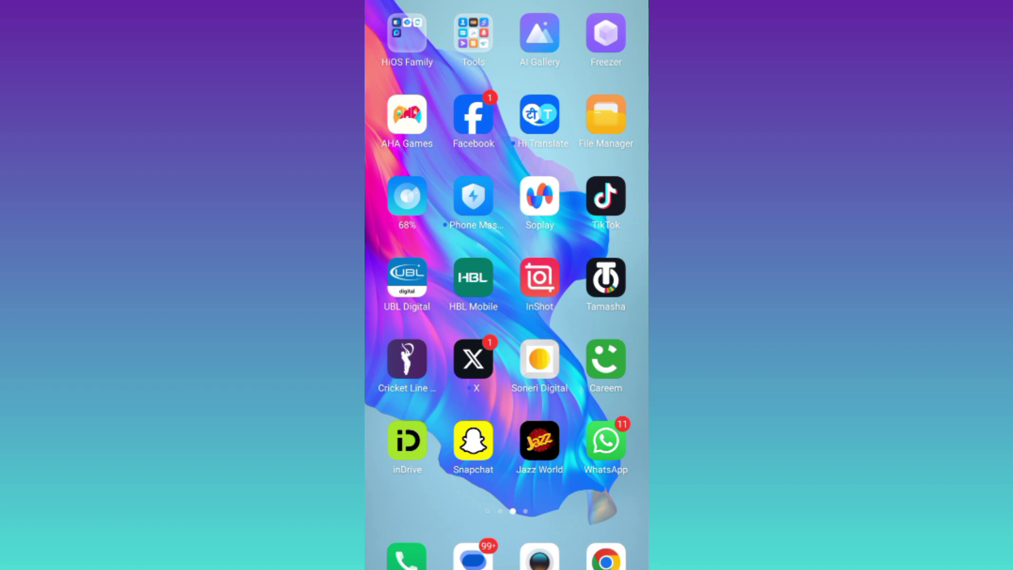
# Launch Facebook from the home screen and show its main shortcuts menu.
pyautogui.click(473, 116)
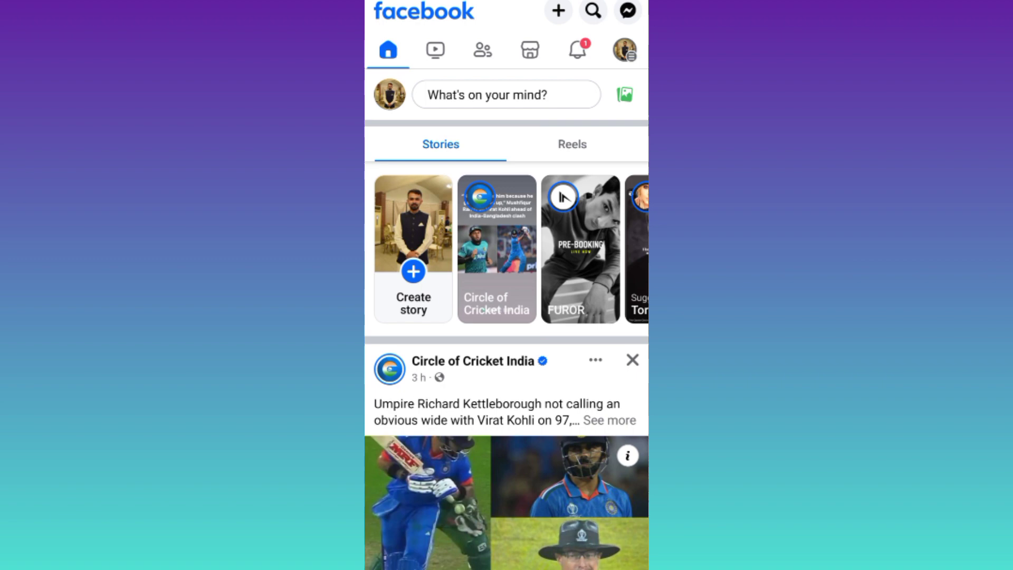
pyautogui.click(624, 49)
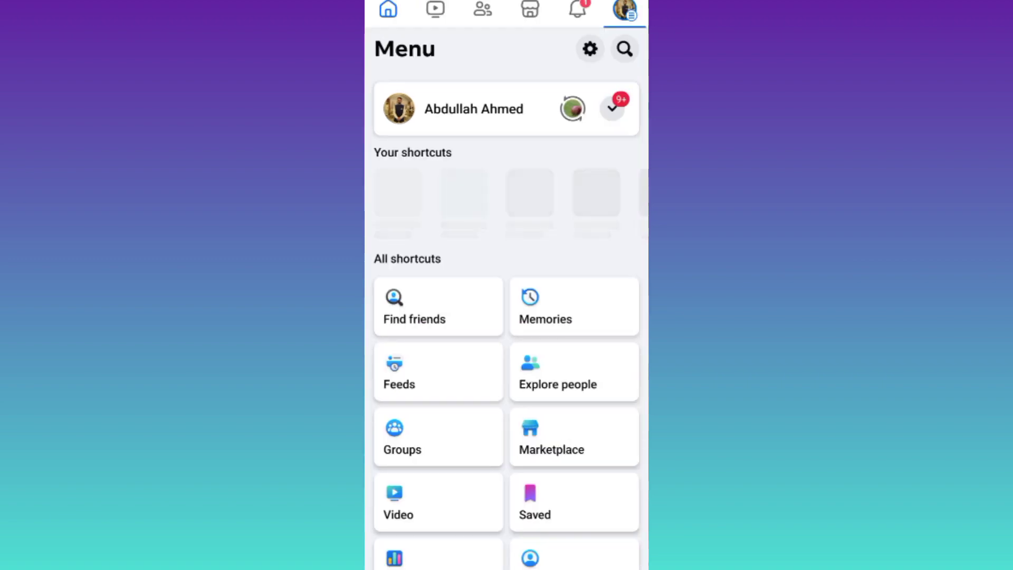
# From Settings & privacy, open the review sheet for the iPhone 12 app login.
pyautogui.click(590, 49)
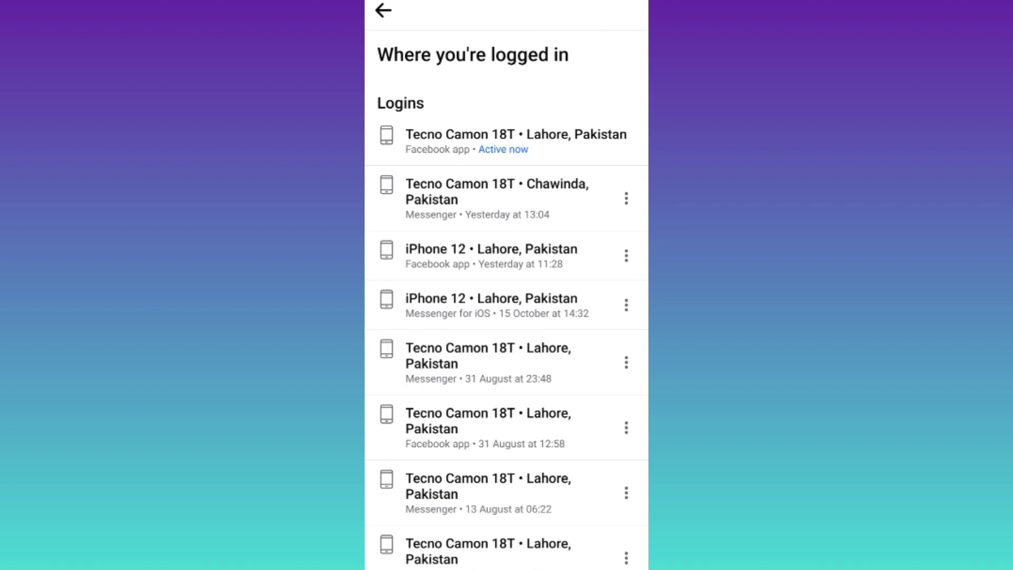
pyautogui.click(626, 256)
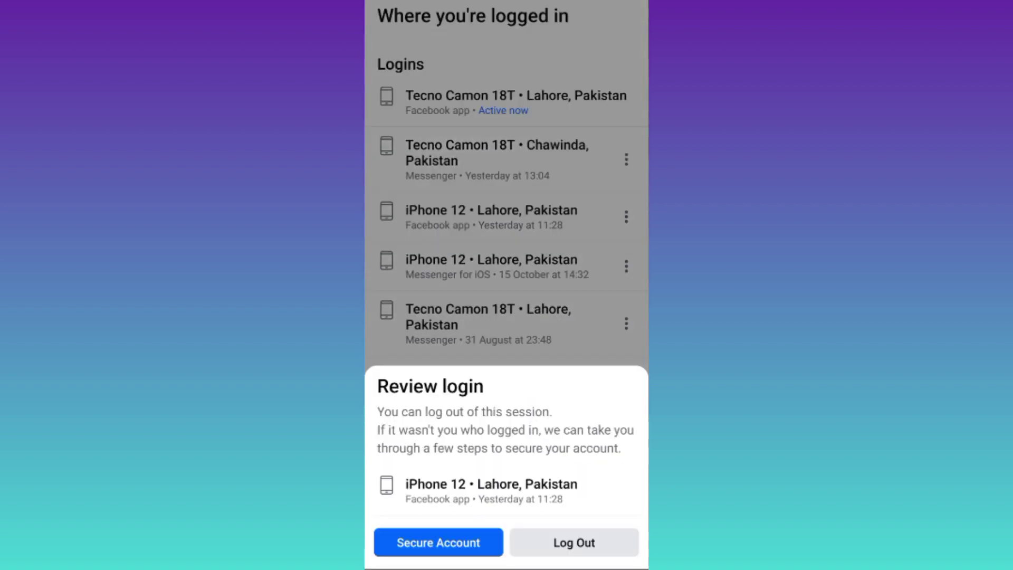